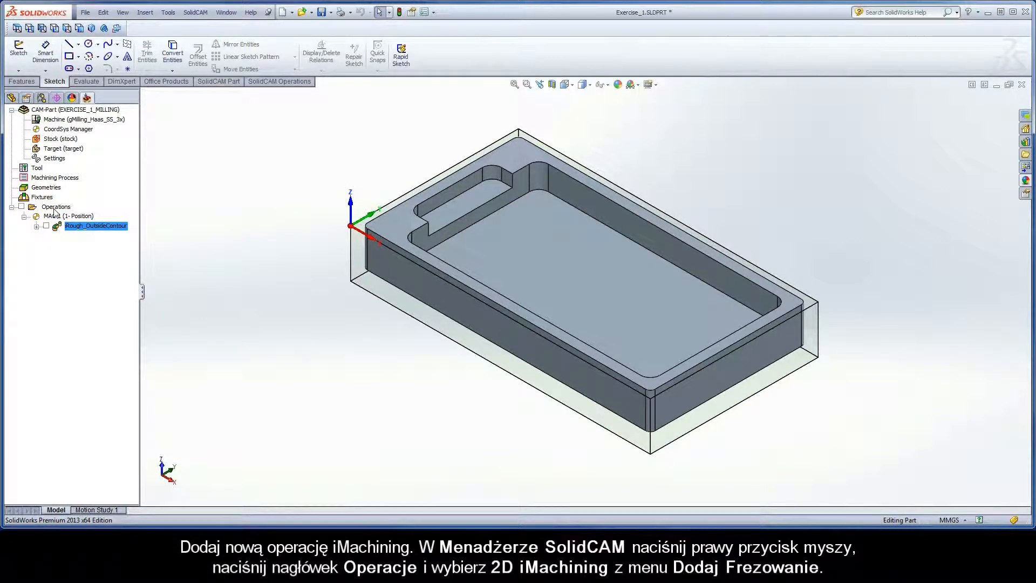
Step: Add a new 2D iMachining milling operation to the CAM part's operations
{"action": "right_click", "coordinate": [54, 208]}
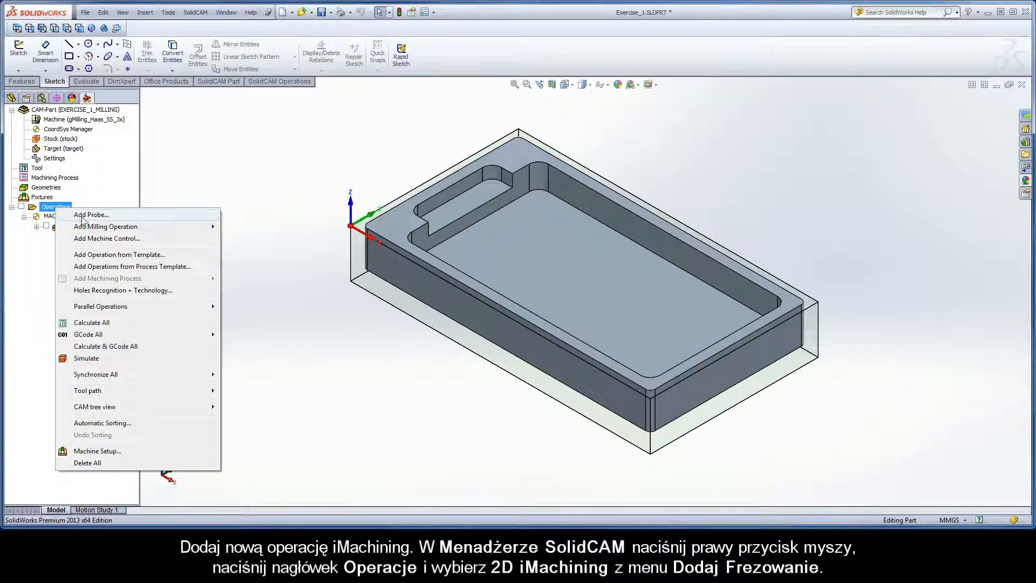
{"action": "mouse_move", "coordinate": [87, 231]}
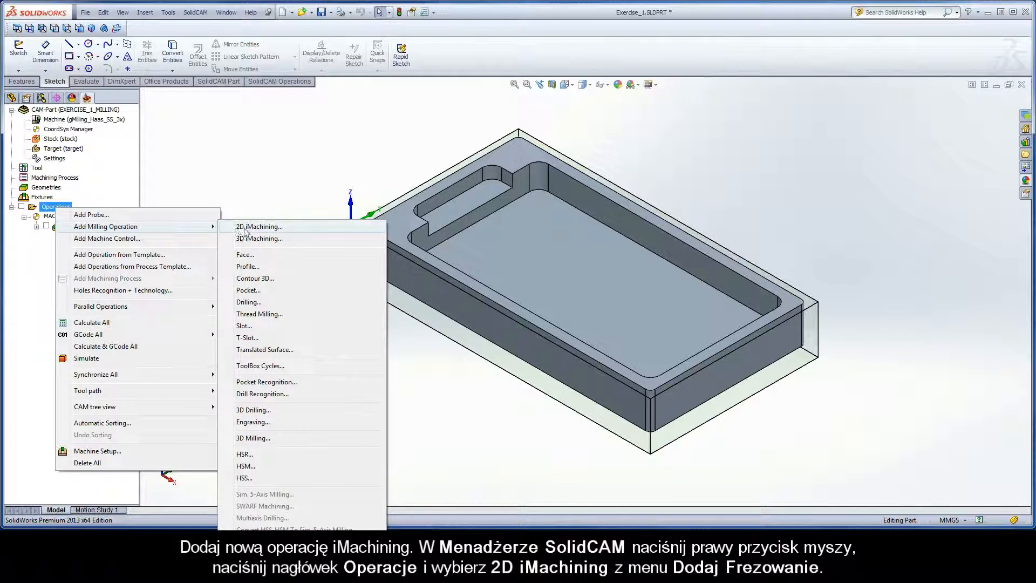
{"action": "left_click", "coordinate": [282, 229]}
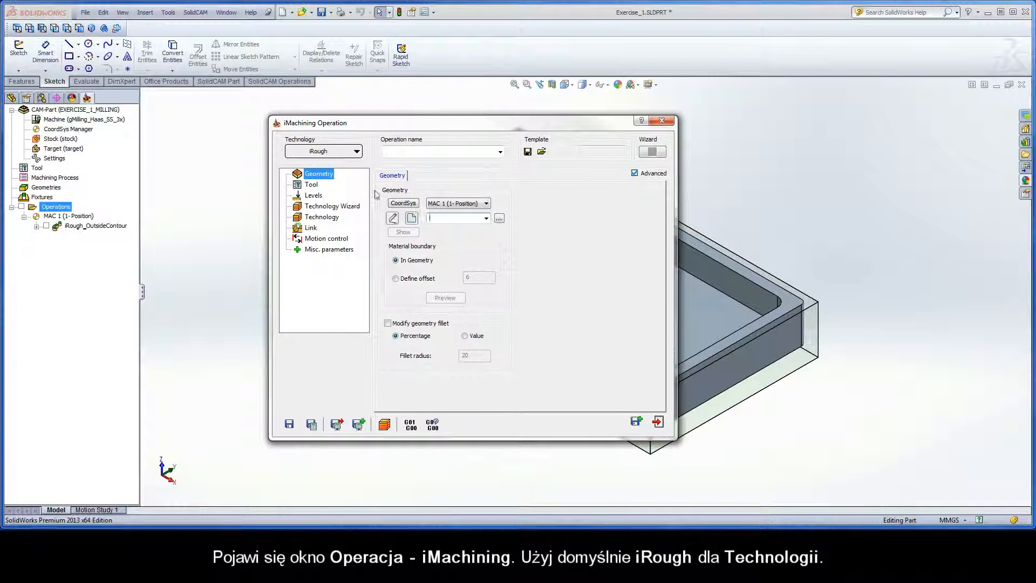
Step: Define a new geometry from the central pocket's bottom contour, closing the chain with Auto-constant Z, and accept it
{"action": "left_click", "coordinate": [413, 218]}
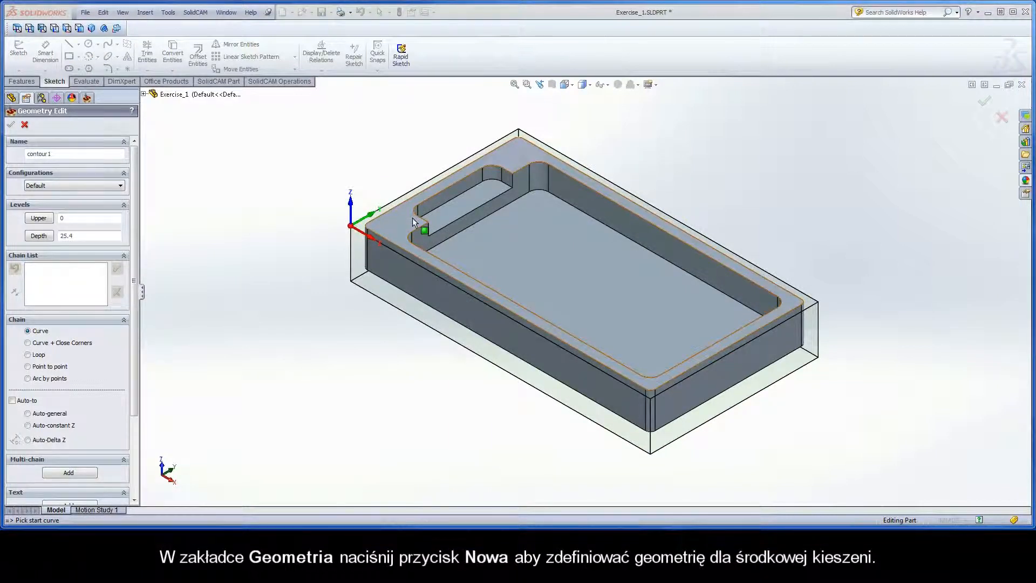
{"action": "left_click", "coordinate": [732, 298]}
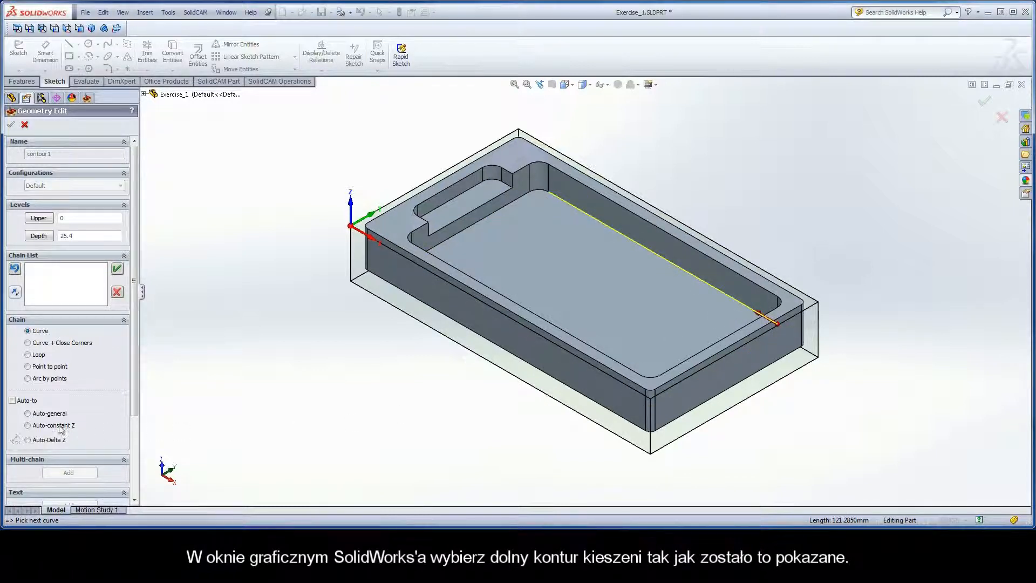
{"action": "left_click", "coordinate": [28, 426]}
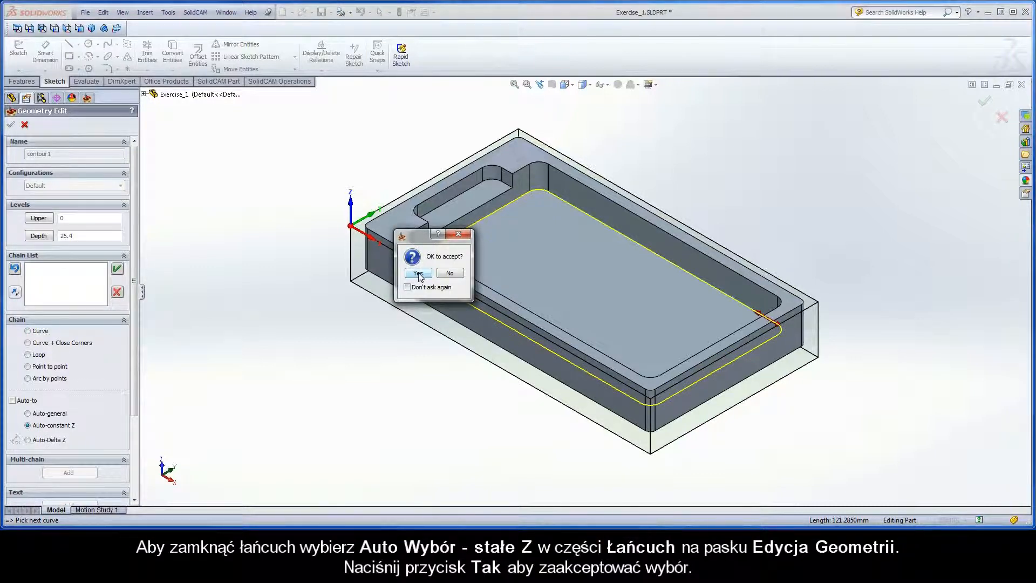
{"action": "left_click", "coordinate": [418, 273]}
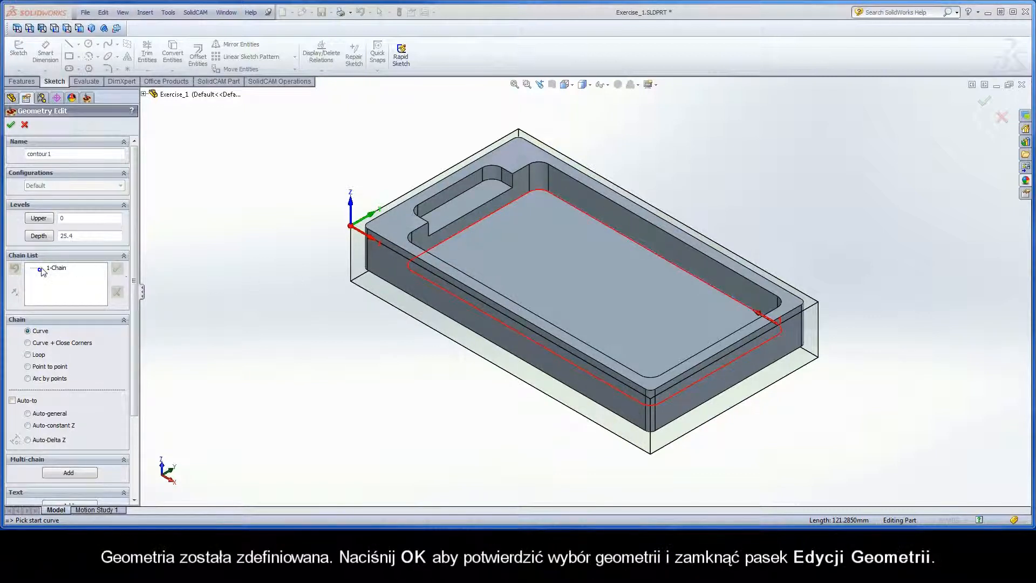
{"action": "left_click", "coordinate": [64, 270]}
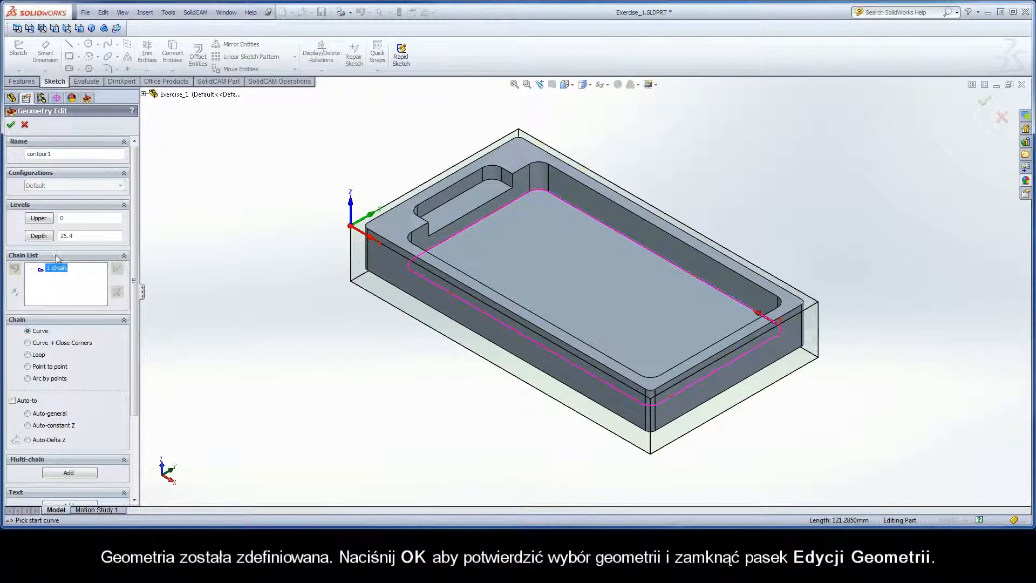
{"action": "left_click", "coordinate": [11, 125]}
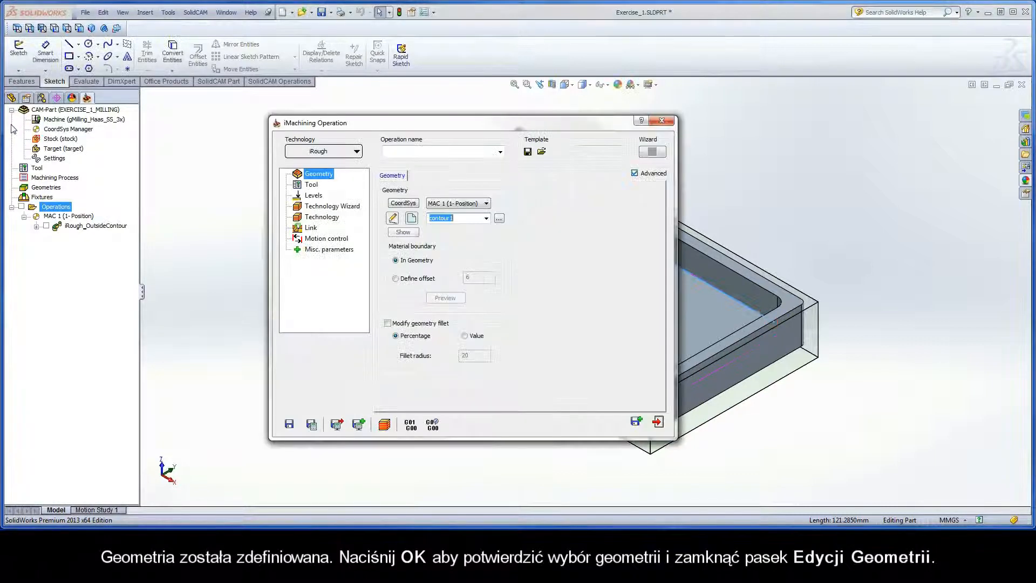
Step: Create a new end mill in the part tool table for this operation
{"action": "left_click", "coordinate": [312, 185]}
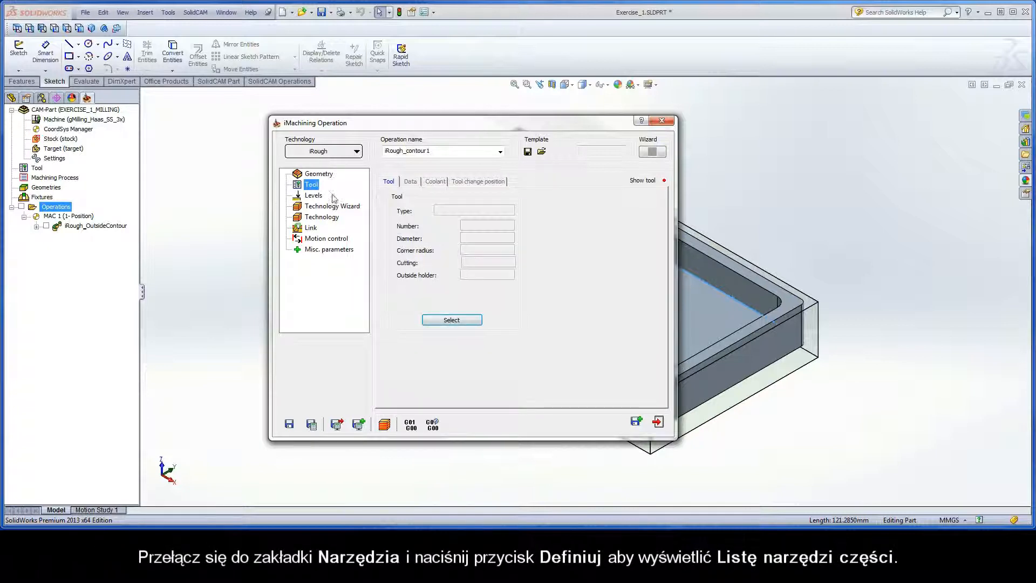
{"action": "left_click", "coordinate": [451, 320]}
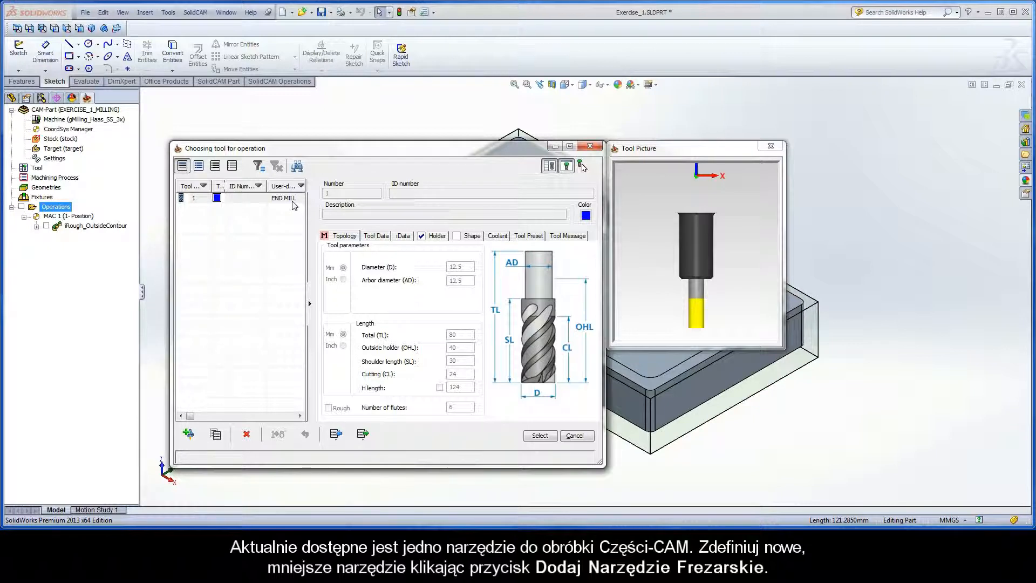
{"action": "left_click", "coordinate": [189, 434]}
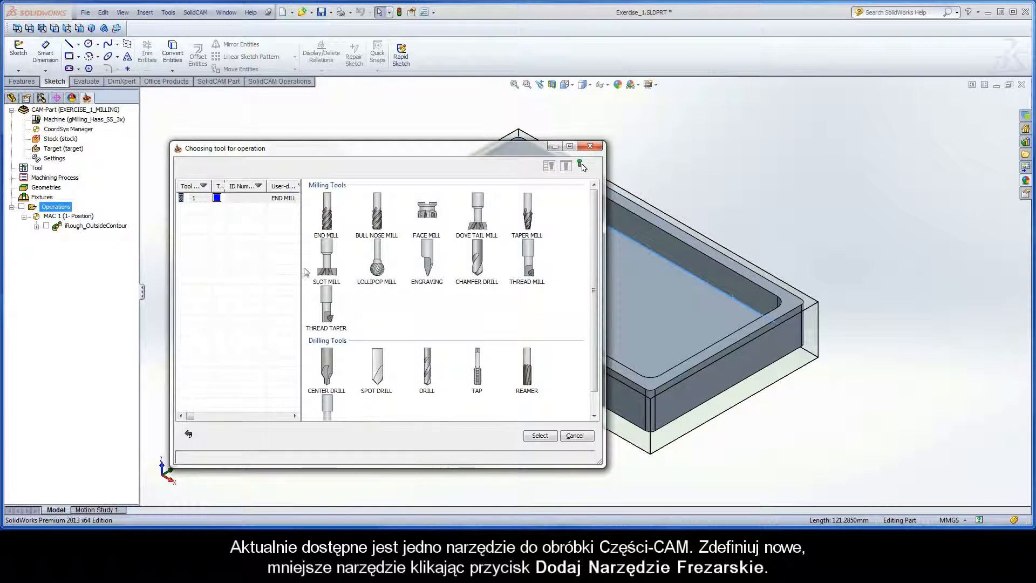
{"action": "left_click", "coordinate": [326, 213]}
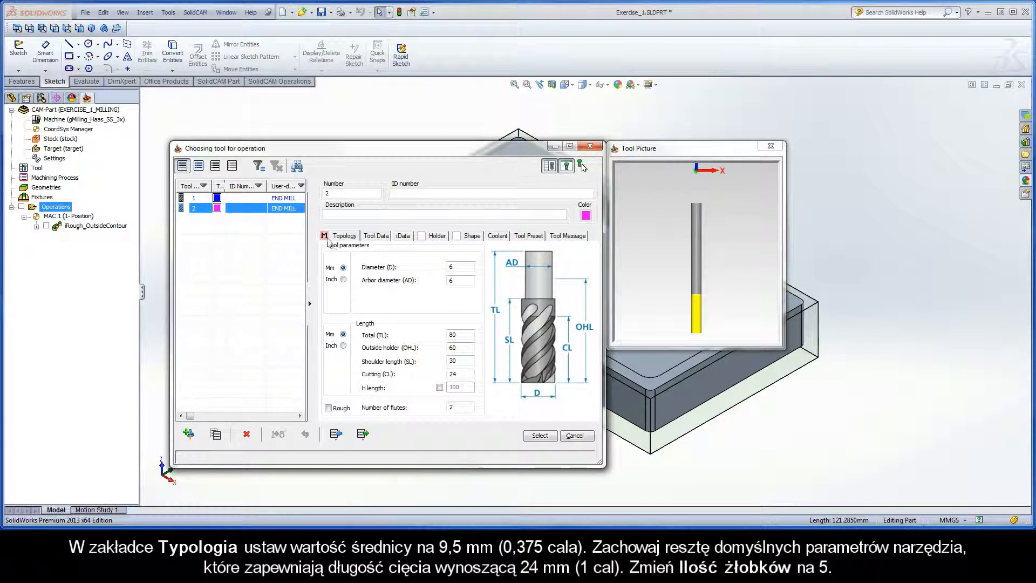
Step: Set the new end mill's diameter to 9.5 mm, number of flutes to 5 and outside holder length to 40 mm
{"action": "left_click", "coordinate": [454, 267]}
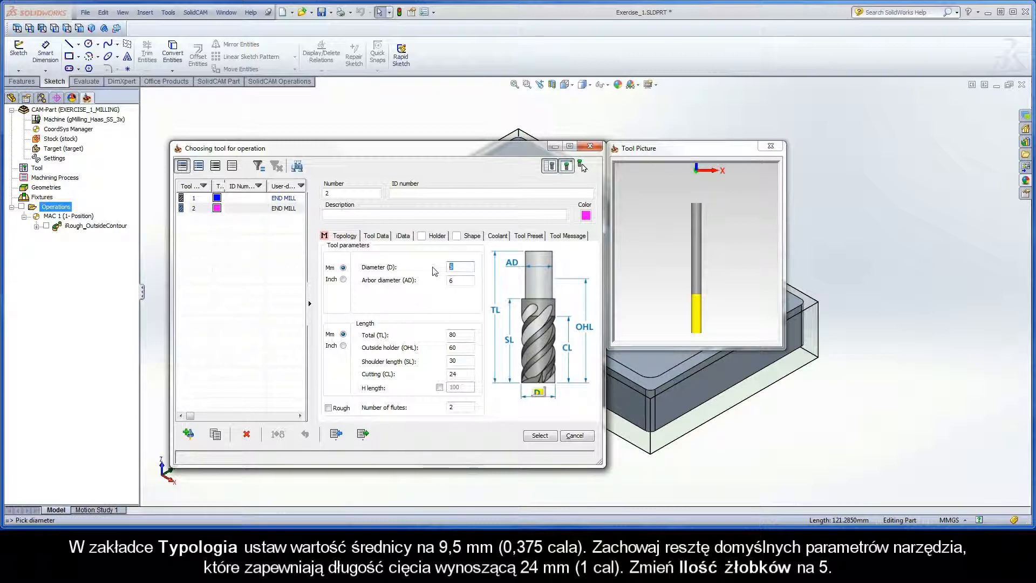
{"action": "type", "text": "9.5"}
{"action": "left_click", "coordinate": [457, 374]}
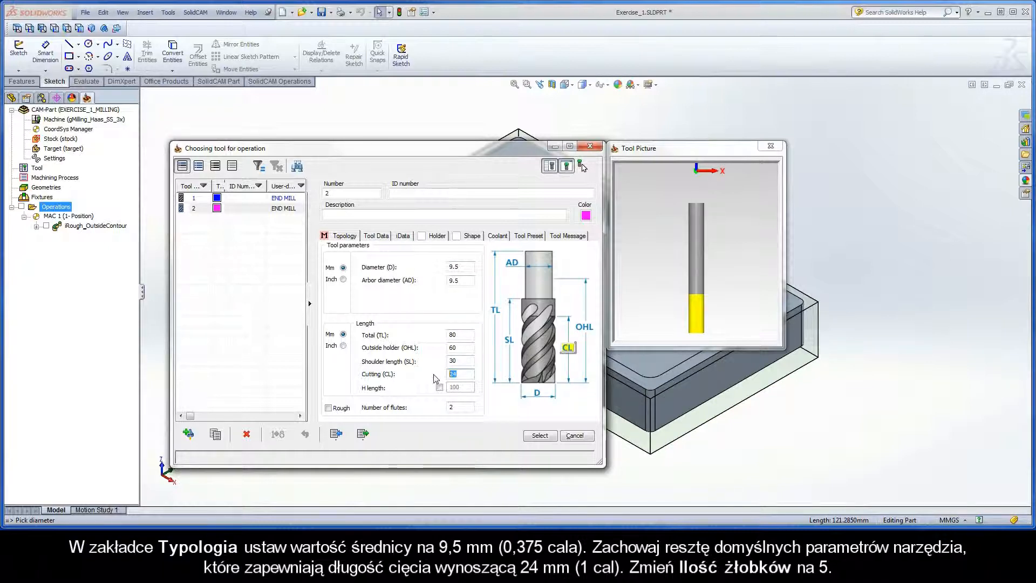
{"action": "key", "text": "Tab"}
{"action": "type", "text": "5"}
{"action": "left_click", "coordinate": [456, 347]}
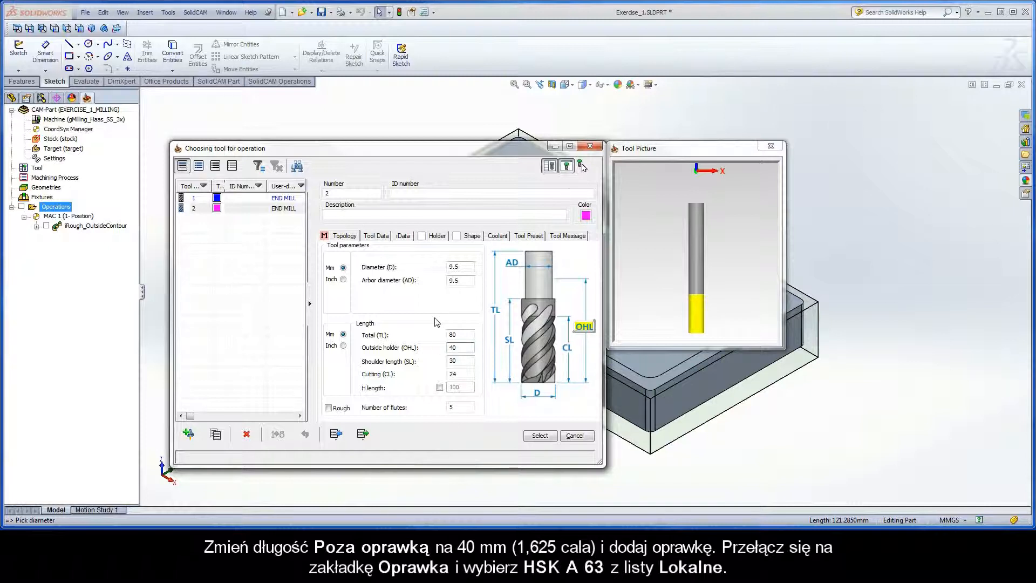
Step: Assign the local HSK A 63 ER 16x80 holder to the end mill and select this tool for the operation
{"action": "left_click", "coordinate": [424, 237]}
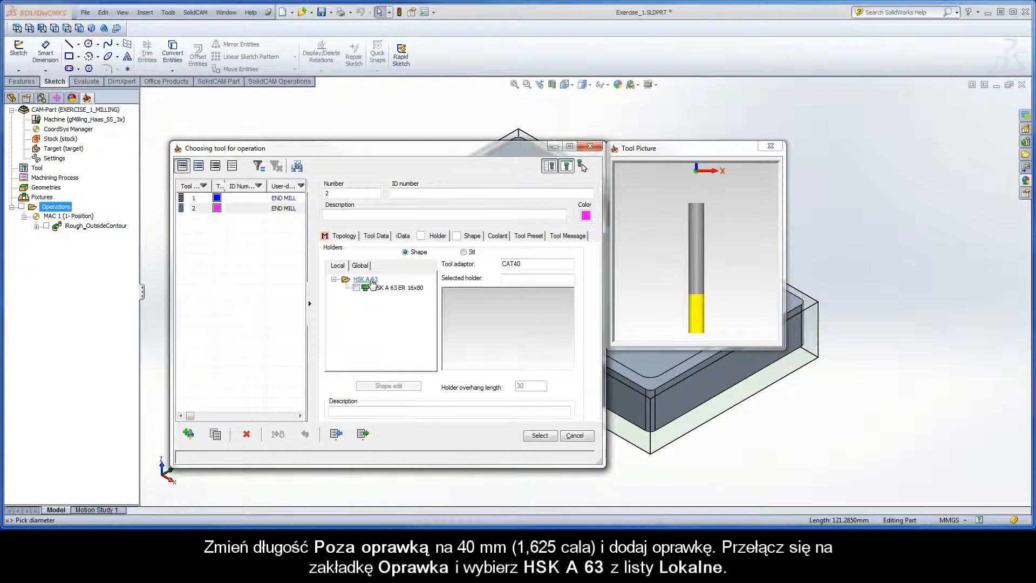
{"action": "left_click", "coordinate": [356, 288]}
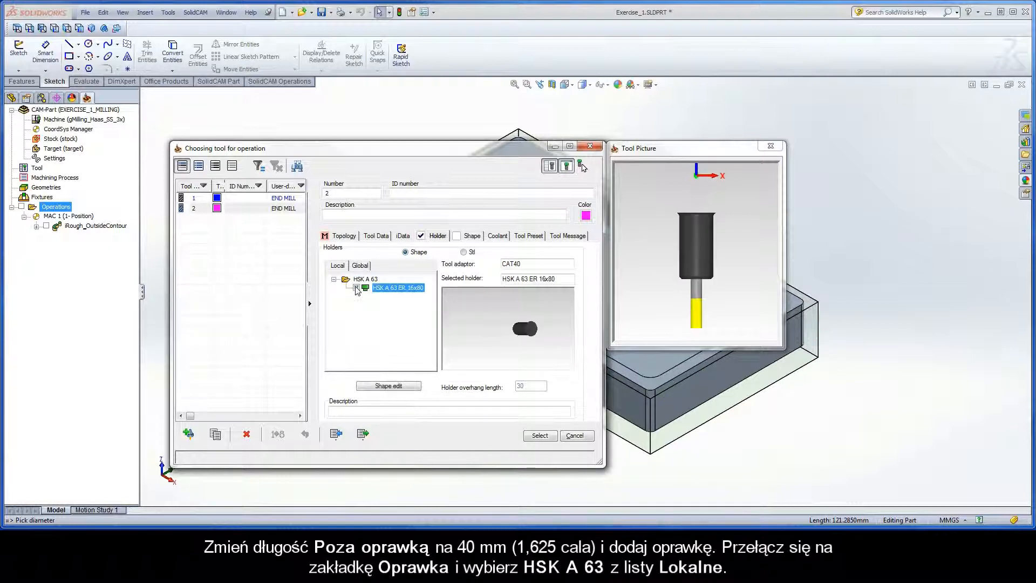
{"action": "left_click", "coordinate": [540, 437]}
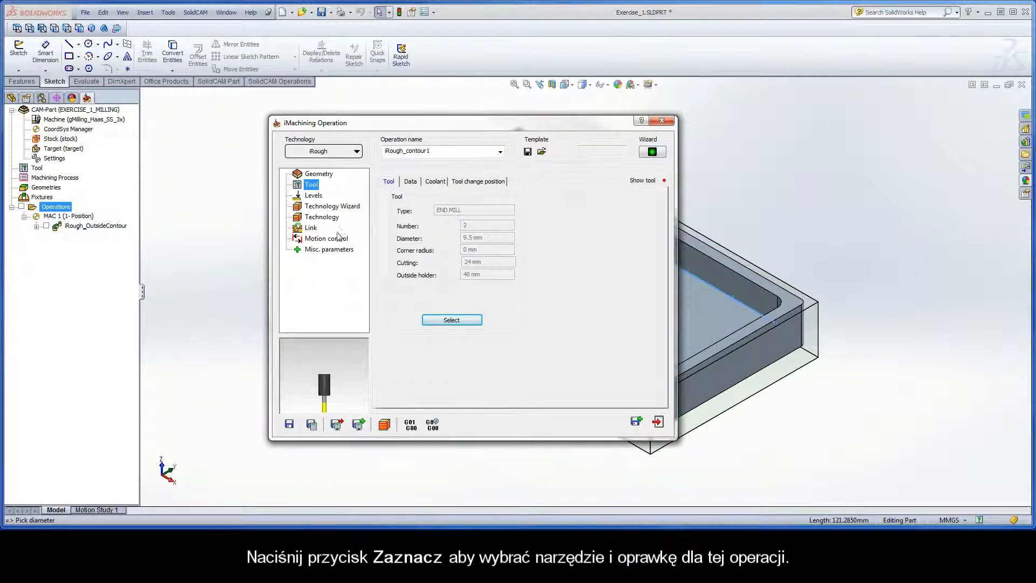
Step: Define the milling levels by picking the part's top face as upper level and the central pocket's floor as pocket depth
{"action": "left_click", "coordinate": [316, 196]}
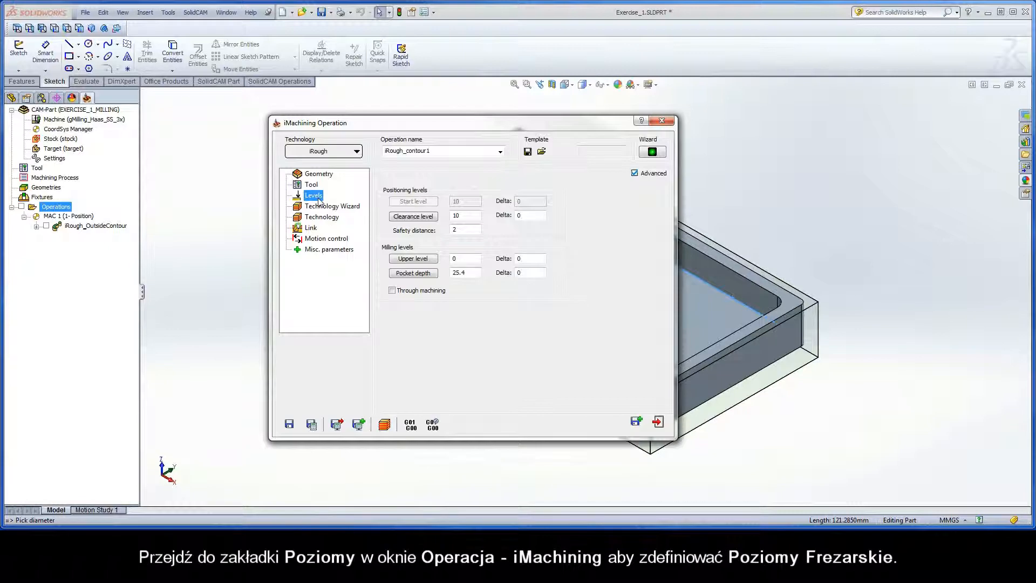
{"action": "left_click", "coordinate": [413, 259]}
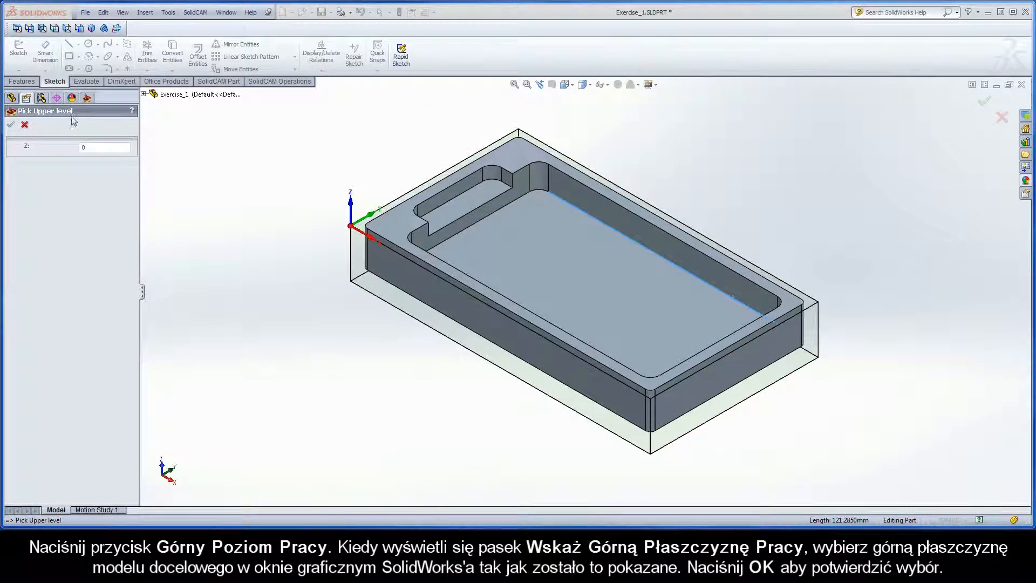
{"action": "left_click", "coordinate": [397, 222]}
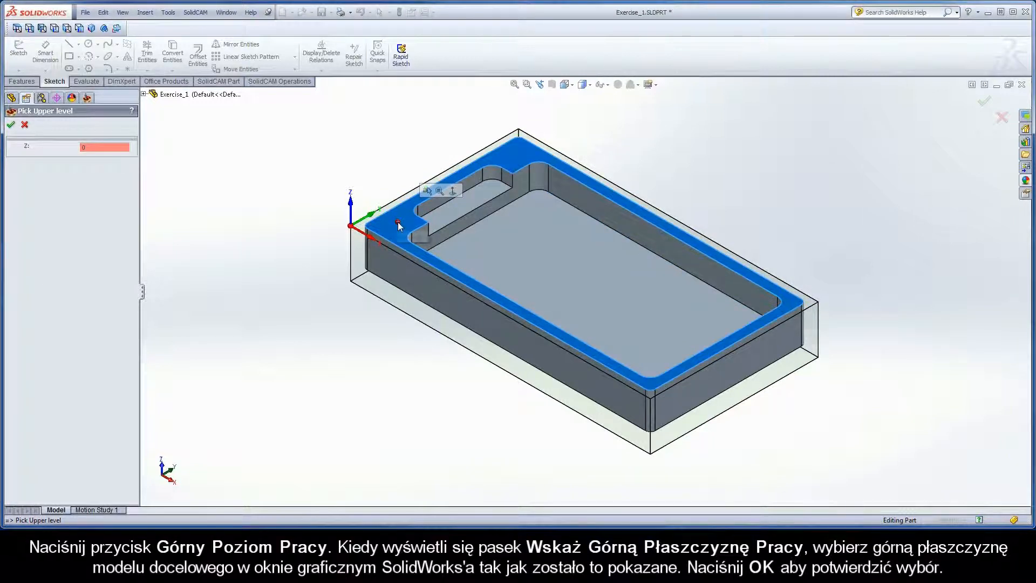
{"action": "left_click", "coordinate": [12, 125]}
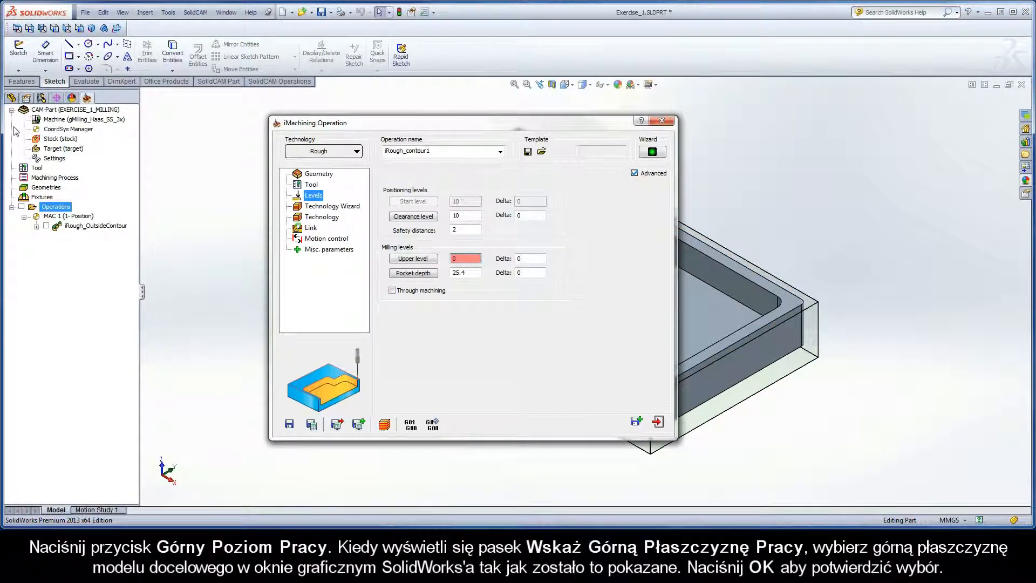
{"action": "left_click", "coordinate": [412, 273]}
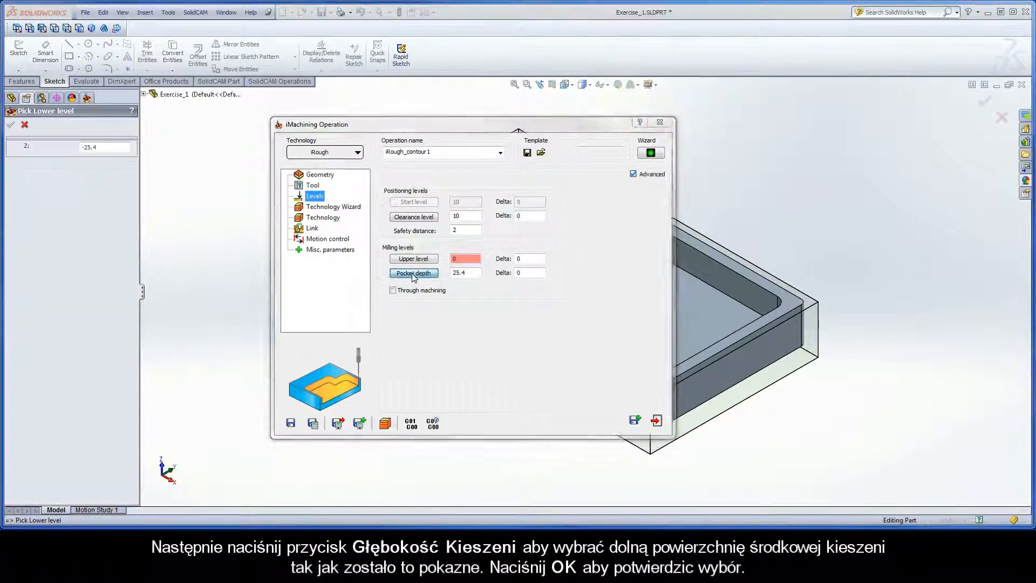
{"action": "left_click", "coordinate": [547, 255]}
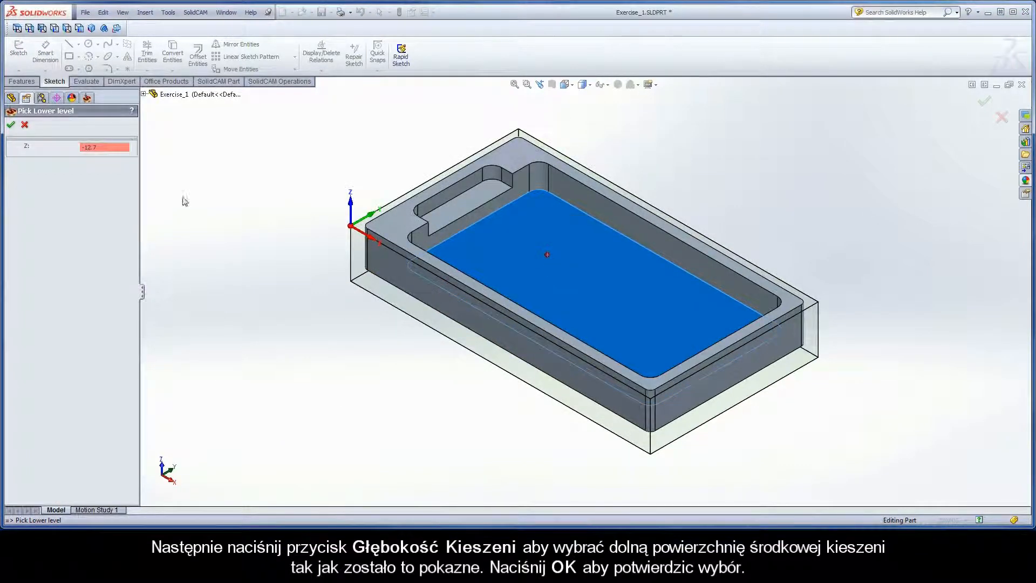
{"action": "left_click", "coordinate": [11, 125]}
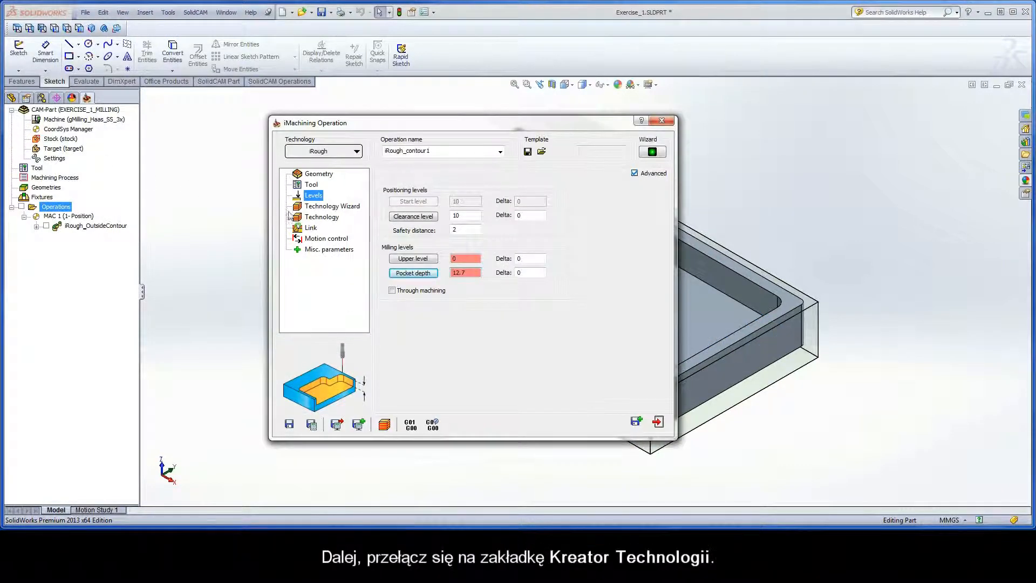
Step: Review the operation's machining level, step down, cutting angles, wall offset and helical entry settings
{"action": "left_click", "coordinate": [330, 208]}
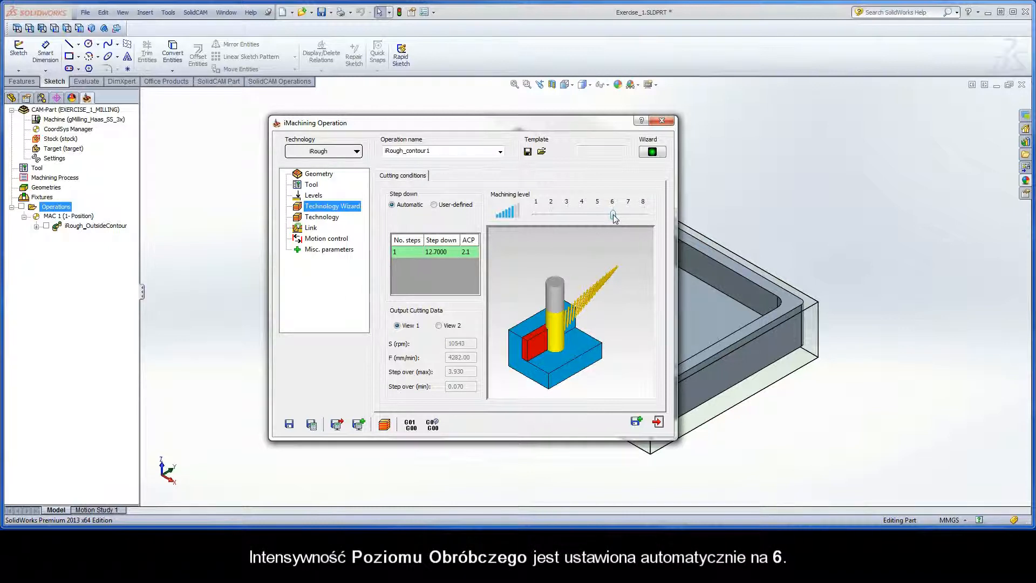
{"action": "left_click", "coordinate": [329, 218]}
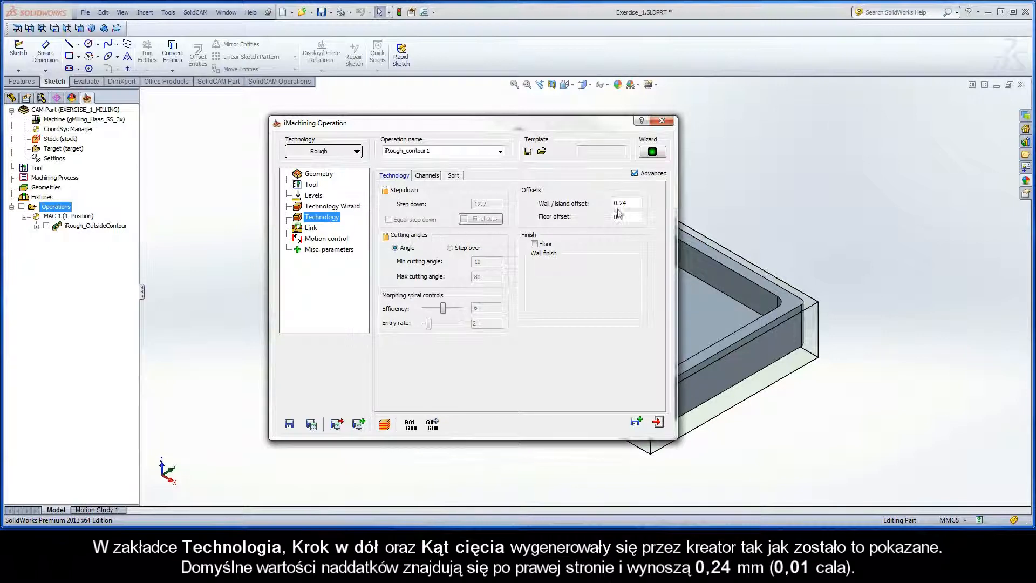
{"action": "left_click_drag", "start_coordinate": [629, 204], "coordinate": [604, 203]}
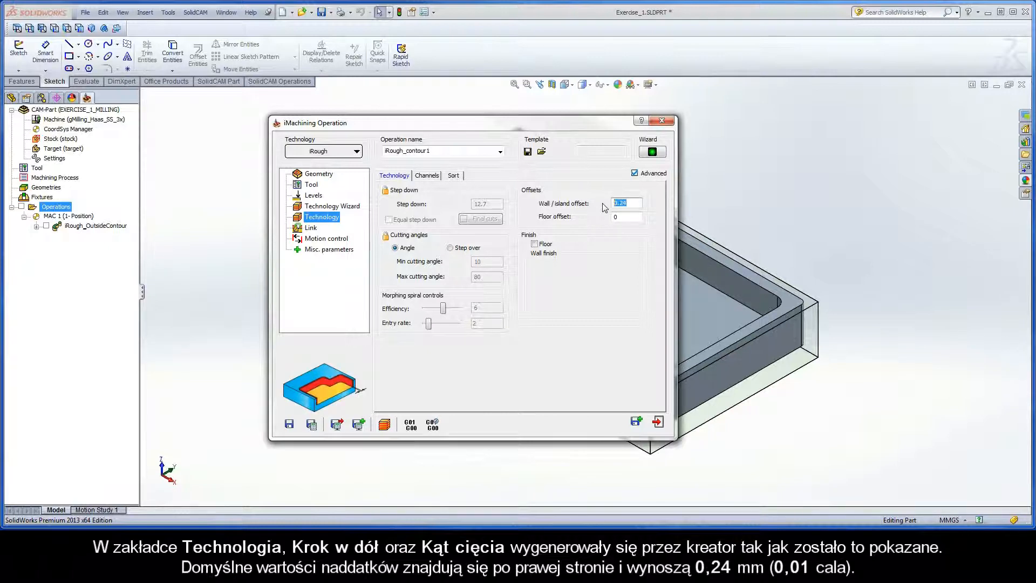
{"action": "left_click", "coordinate": [313, 230]}
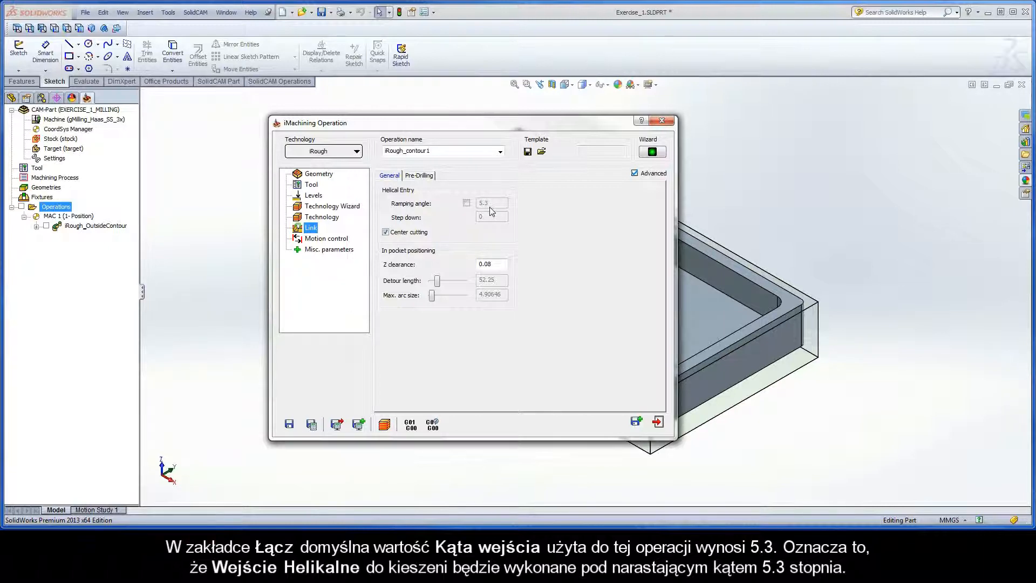
Step: Rename the operation iRough_CenterPocket, then save it and calculate its tool path
{"action": "left_click", "coordinate": [432, 151]}
{"action": "left_click_drag", "start_coordinate": [432, 151], "coordinate": [407, 151]}
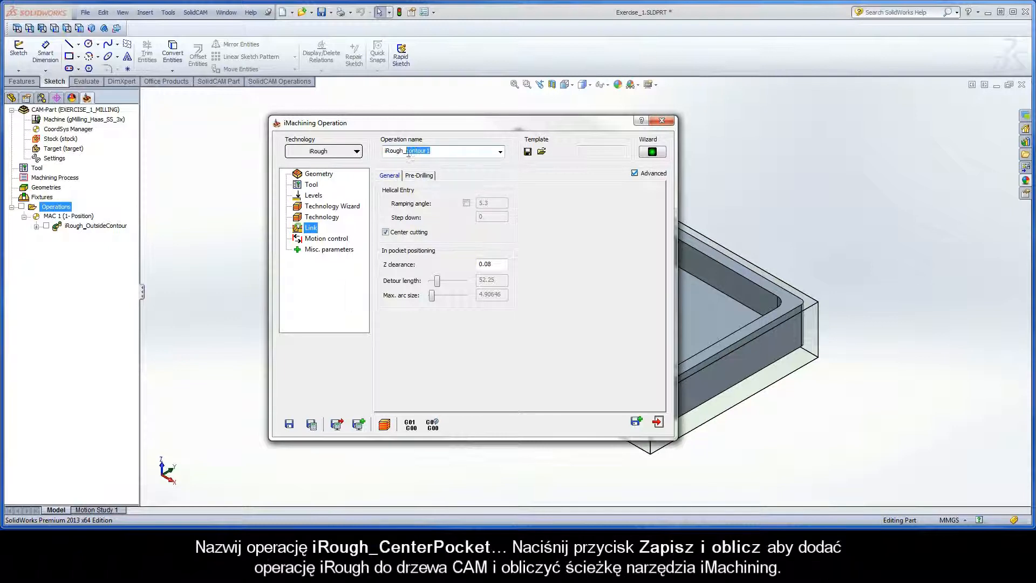
{"action": "type", "text": "CenterPocket"}
{"action": "left_click", "coordinate": [311, 424]}
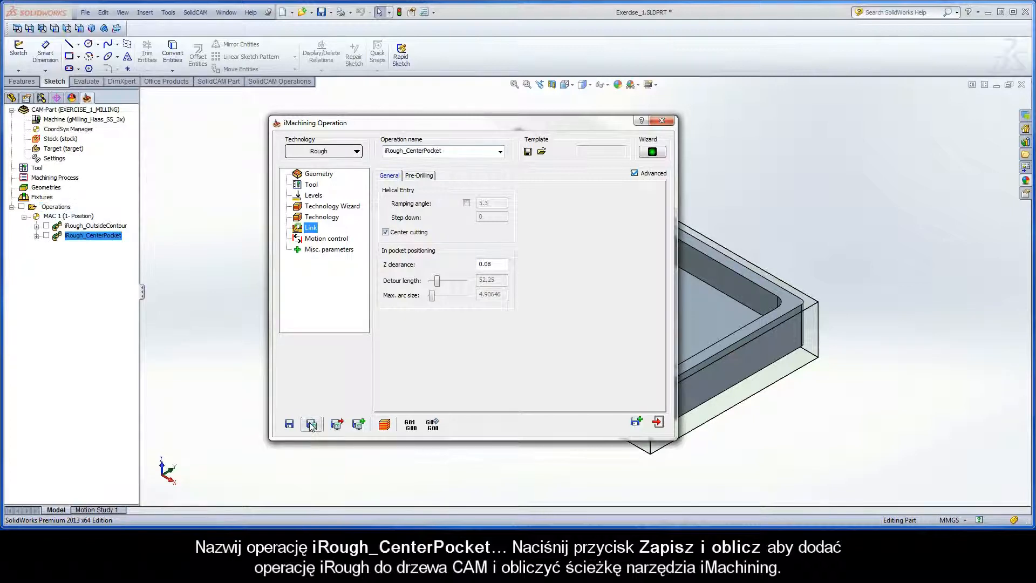
Step: Simulate the center pocket tool path in Host CAD mode, then exit the simulation and the operation
{"action": "left_click", "coordinate": [385, 425]}
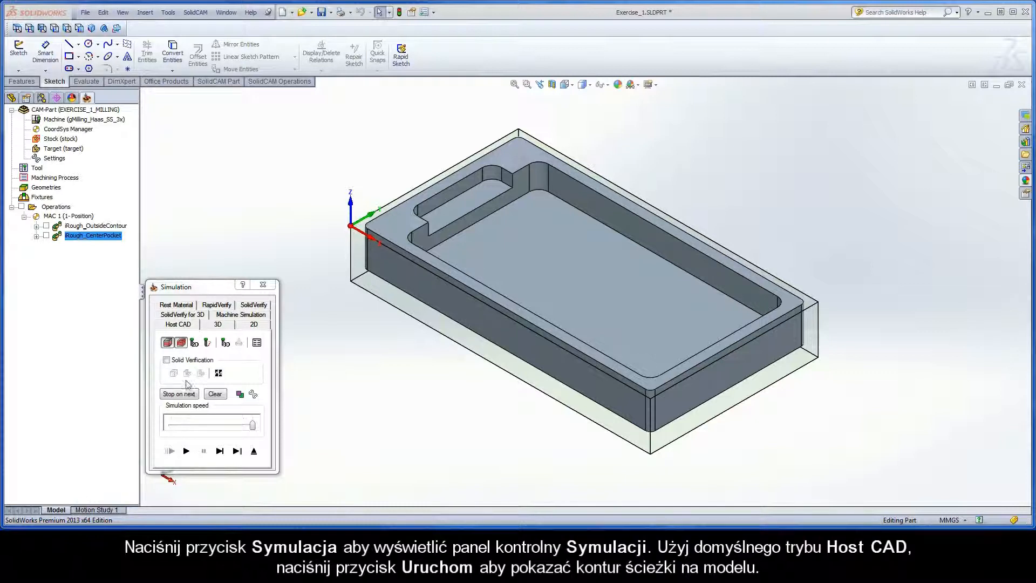
{"action": "left_click", "coordinate": [186, 451]}
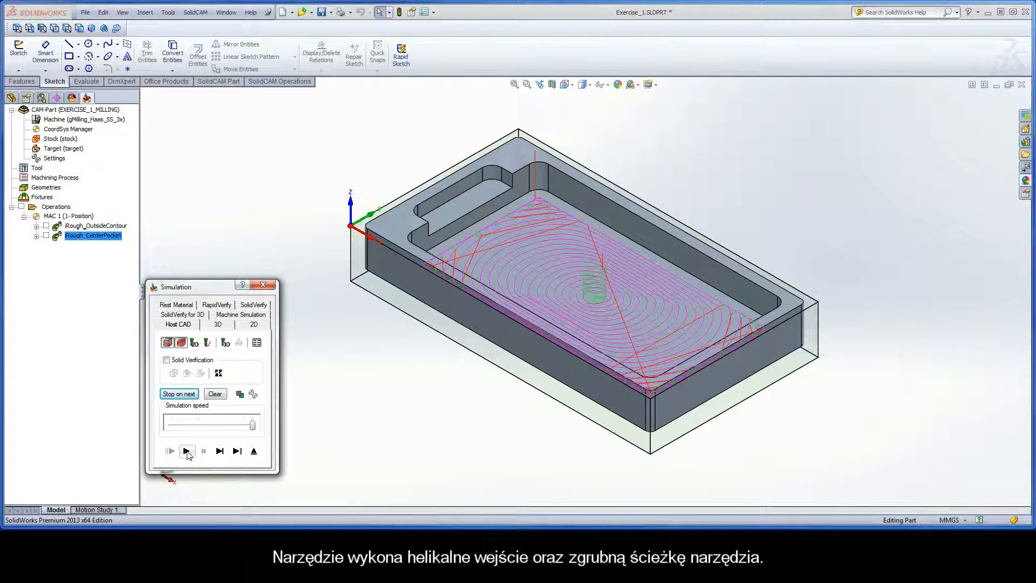
{"action": "left_click", "coordinate": [254, 452]}
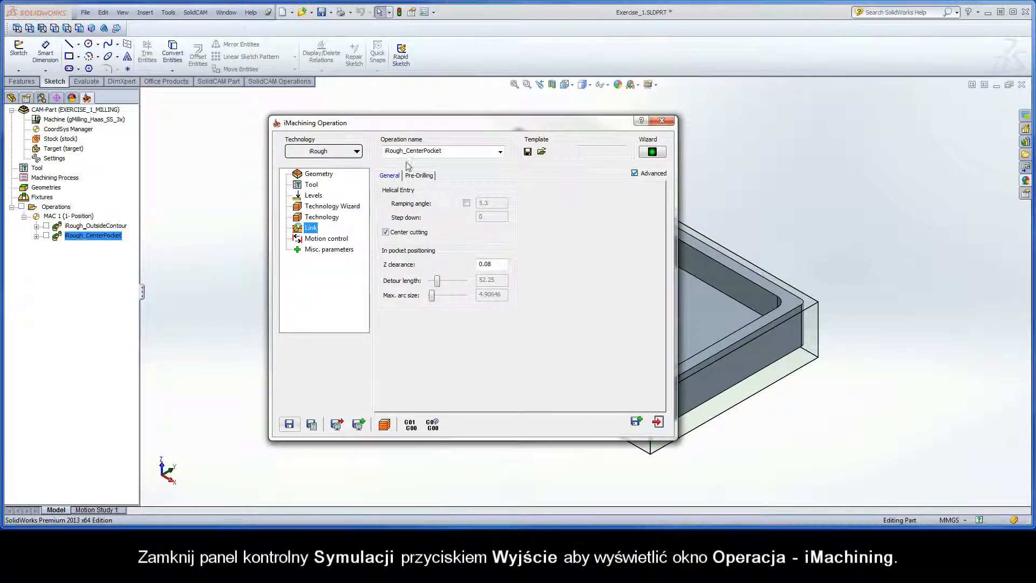
{"action": "left_click", "coordinate": [659, 422]}
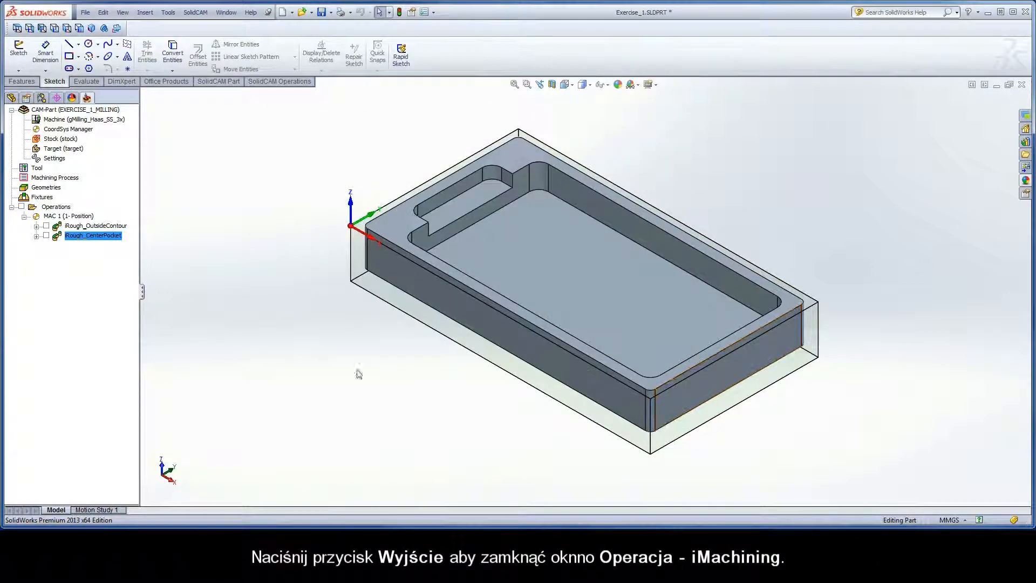